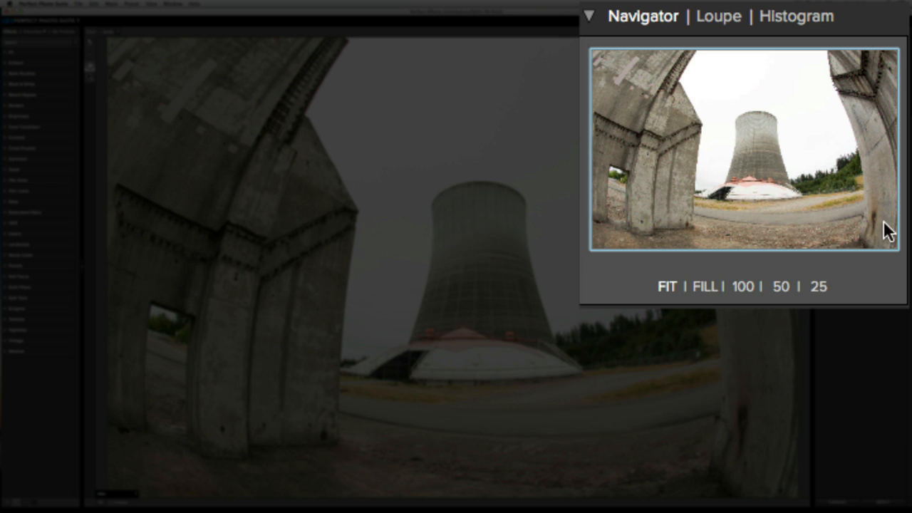
- View the Loupe close-up, then show the cooling tower photo's colour histogram
{"action": "left_click", "coordinate": [733, 27]}
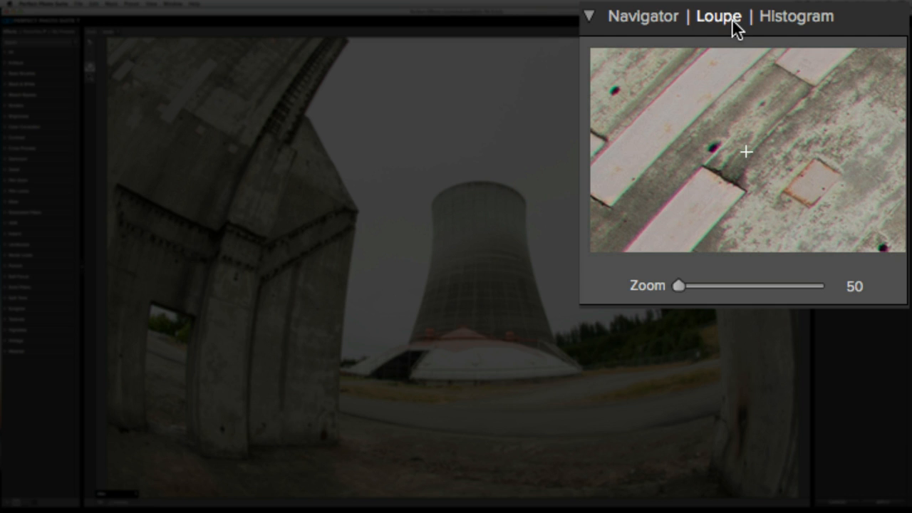
{"action": "left_click", "coordinate": [769, 19]}
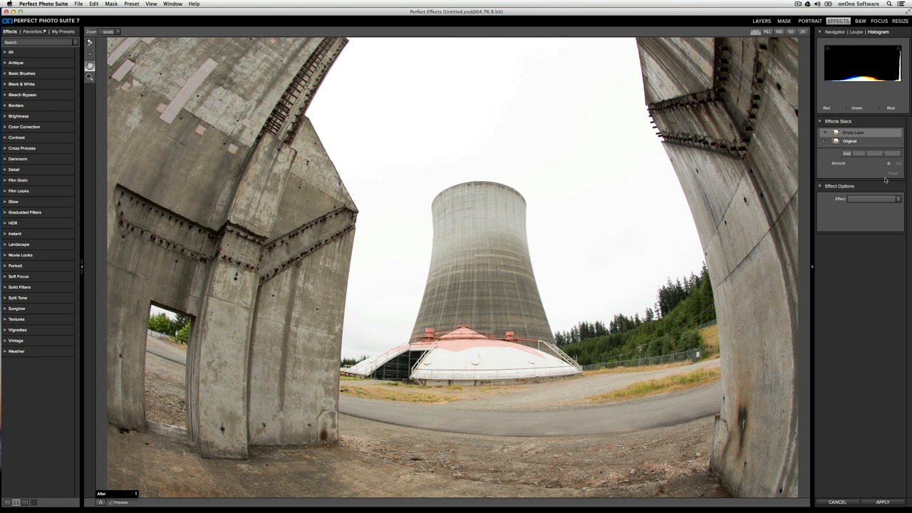
{"action": "left_click", "coordinate": [896, 199]}
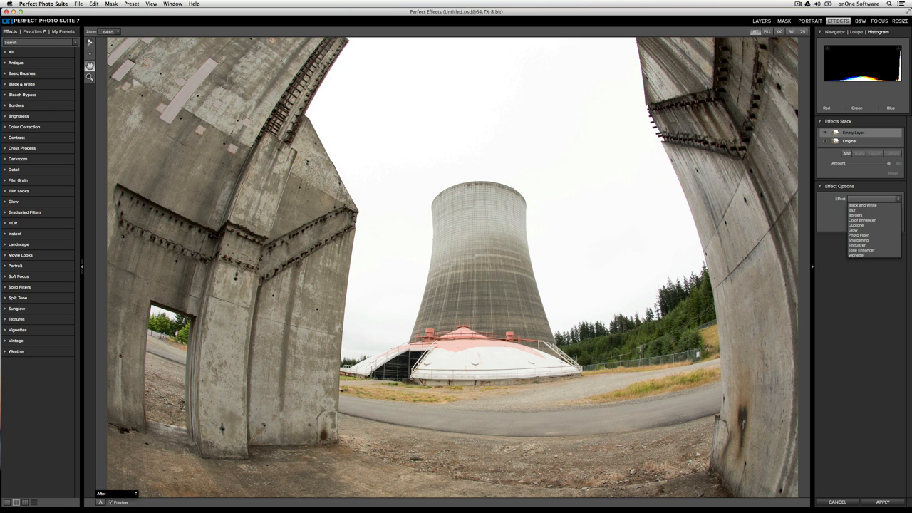
{"action": "key", "text": "Escape"}
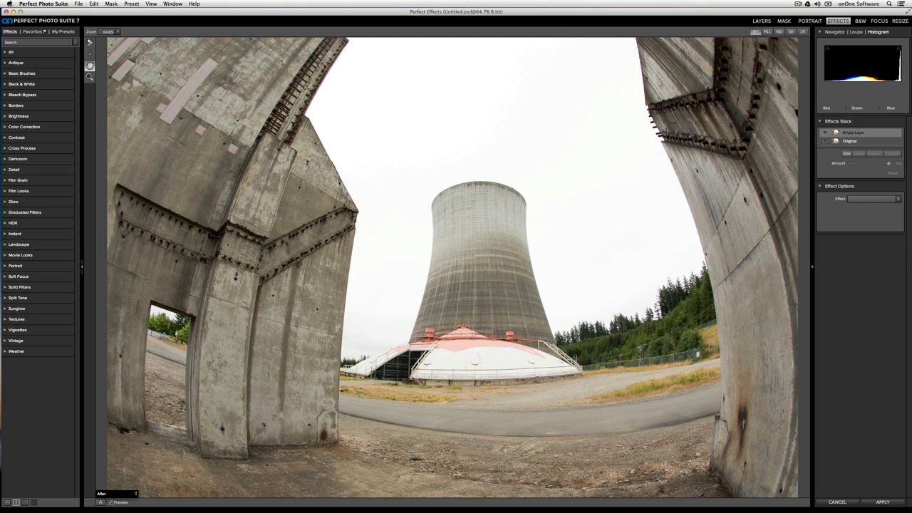
- Search the presets for 'green' and show the six matches as a compact list of names
{"action": "left_click", "coordinate": [44, 42]}
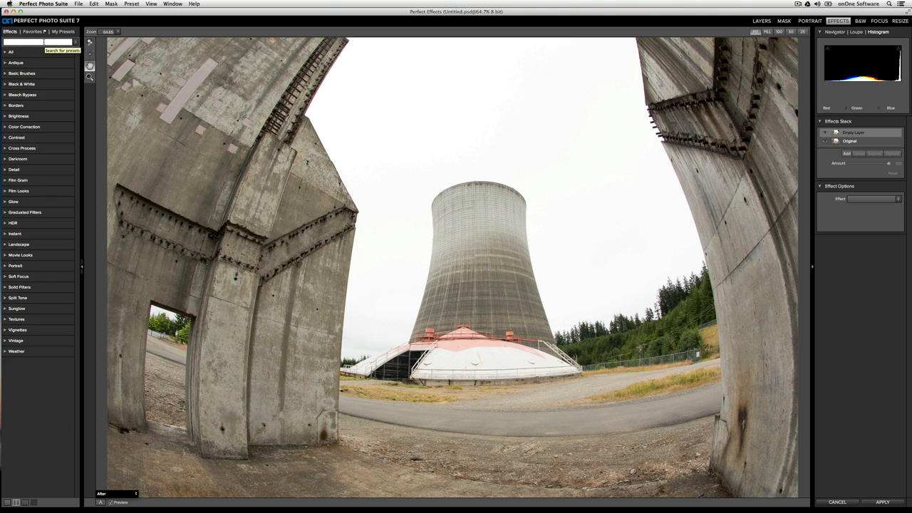
{"action": "type", "text": "green"}
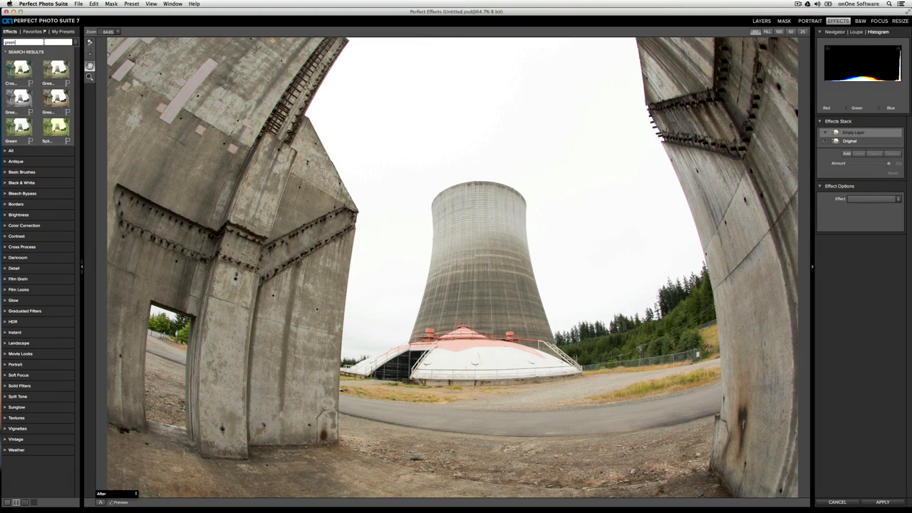
{"action": "key", "text": "Return"}
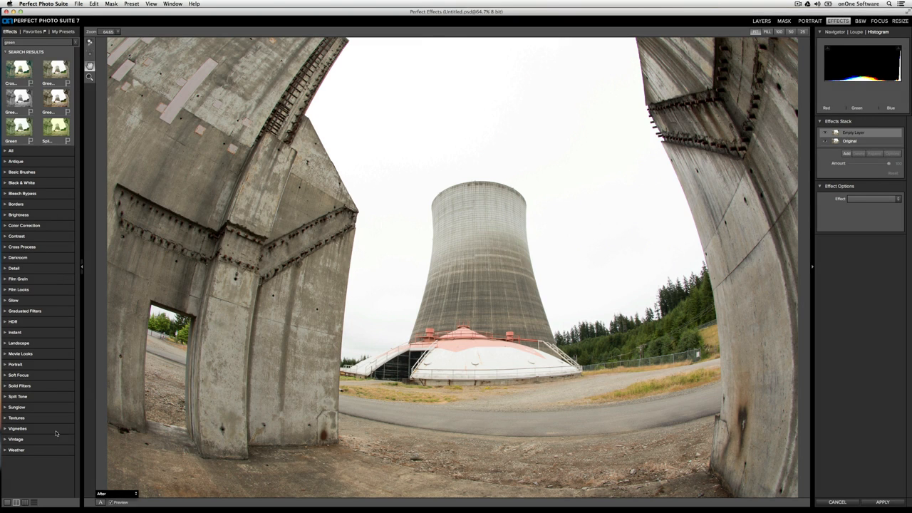
{"action": "left_click", "coordinate": [6, 503]}
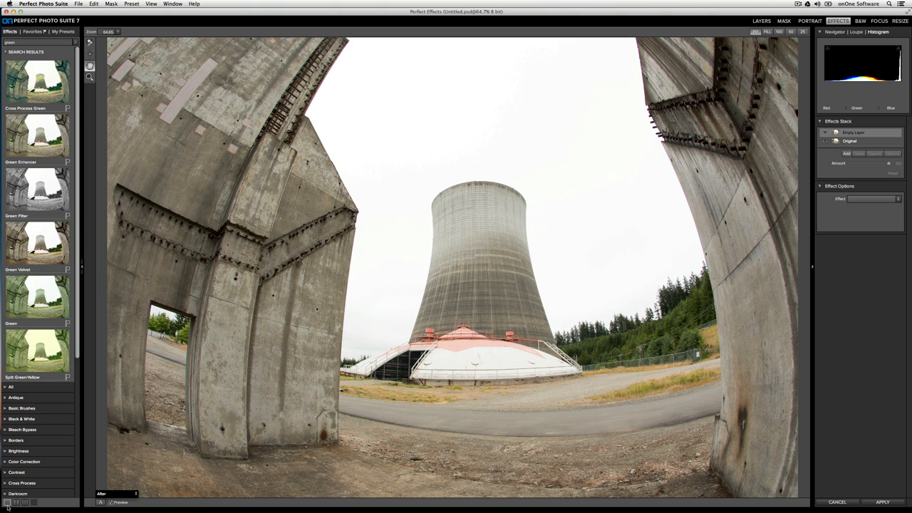
{"action": "left_click", "coordinate": [16, 503]}
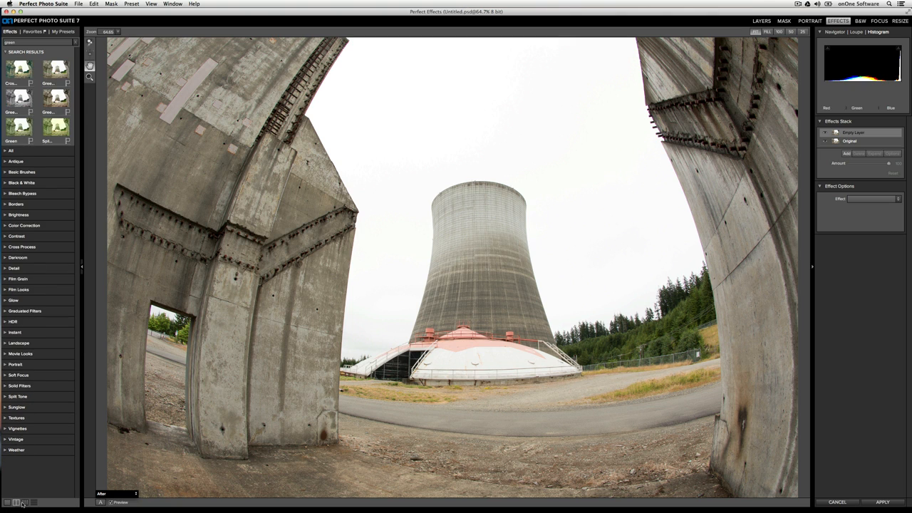
{"action": "left_click", "coordinate": [25, 503]}
{"action": "left_click", "coordinate": [34, 503]}
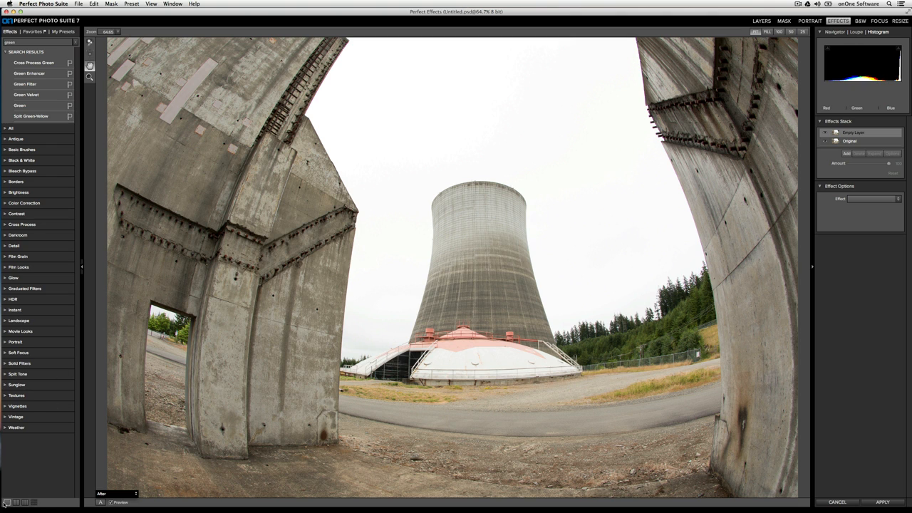
- View Green Enhancer among the Favorites as large previews, then return to the effect categories
{"action": "left_click", "coordinate": [8, 502]}
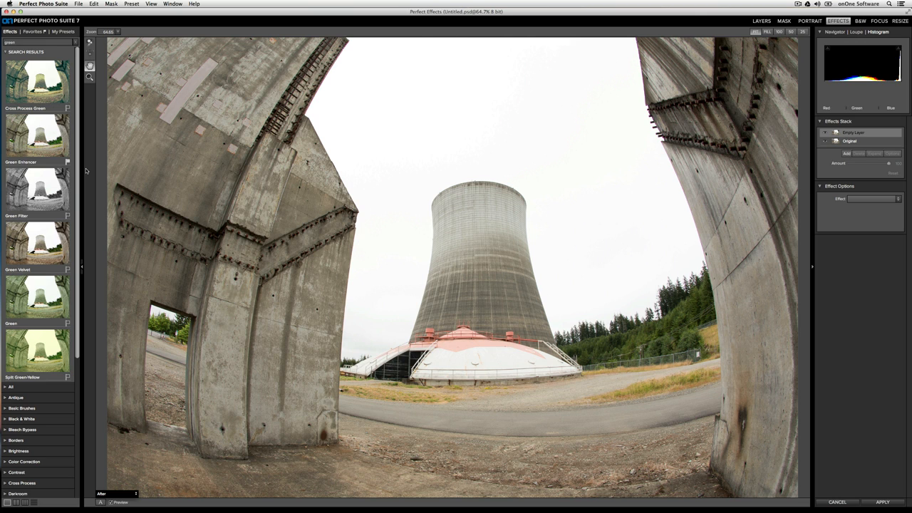
{"action": "left_click", "coordinate": [31, 32]}
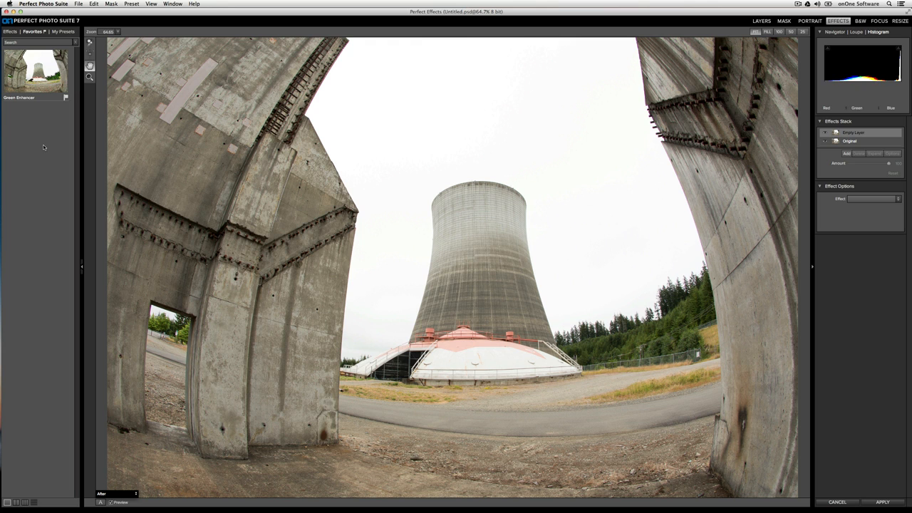
{"action": "left_click", "coordinate": [10, 32]}
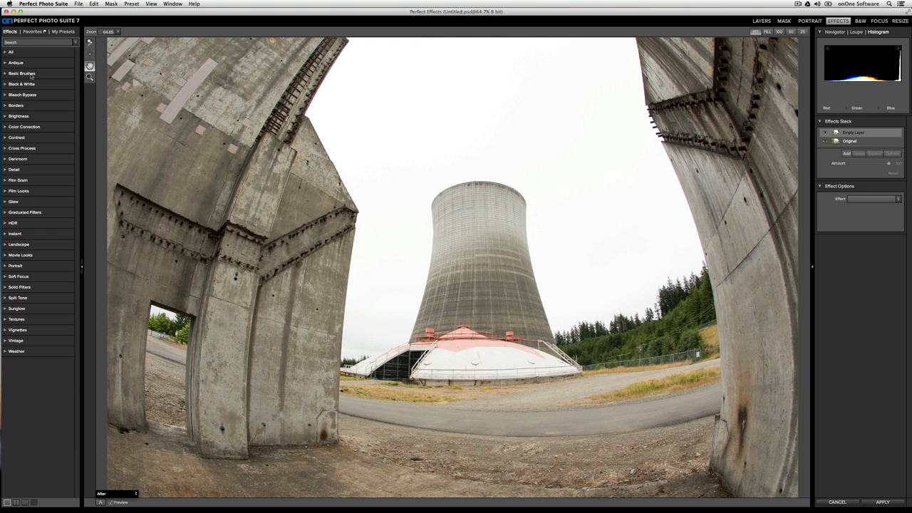
- Expand the Movie Looks category and widen the panel for larger preset previews
{"action": "left_click", "coordinate": [20, 254]}
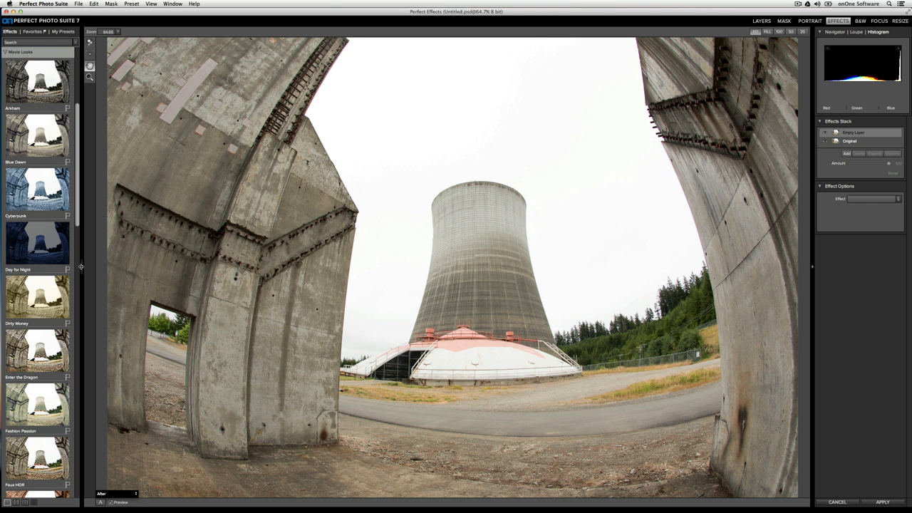
{"action": "left_click_drag", "start_coordinate": [94, 267], "coordinate": [125, 261]}
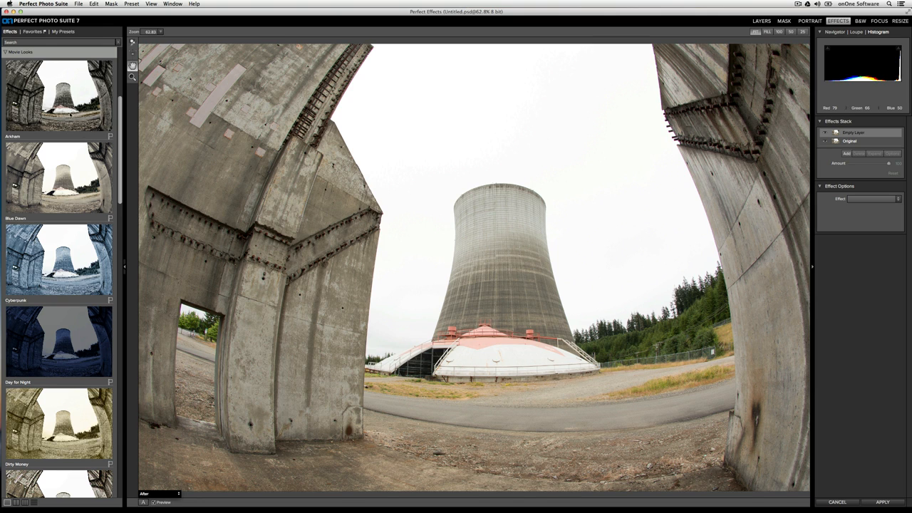
- Apply Arkham, try Blue Dawn, then settle on the Arkham look for the photo
{"action": "left_click", "coordinate": [62, 107]}
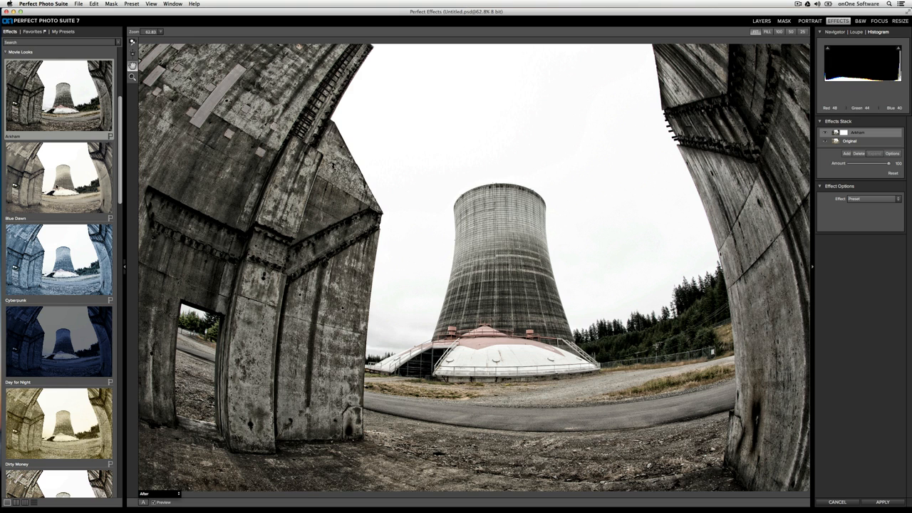
{"action": "left_click", "coordinate": [57, 188]}
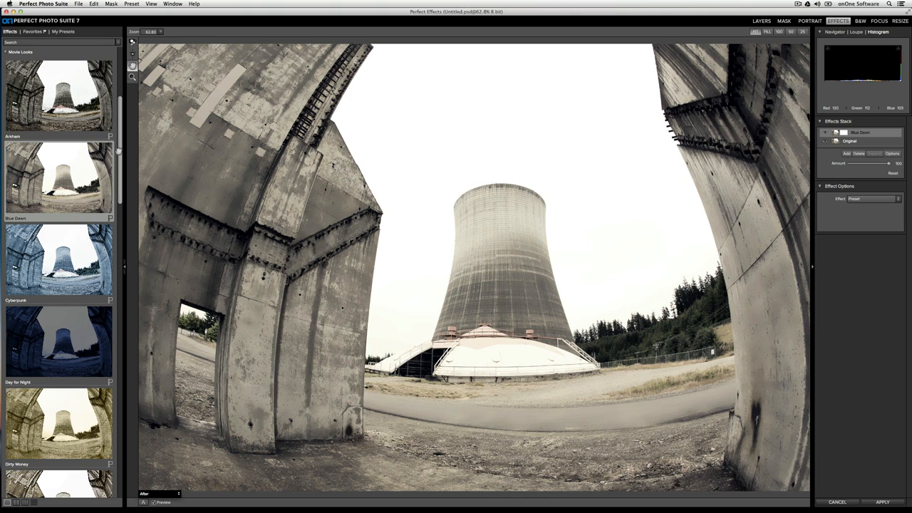
{"action": "left_click", "coordinate": [59, 95]}
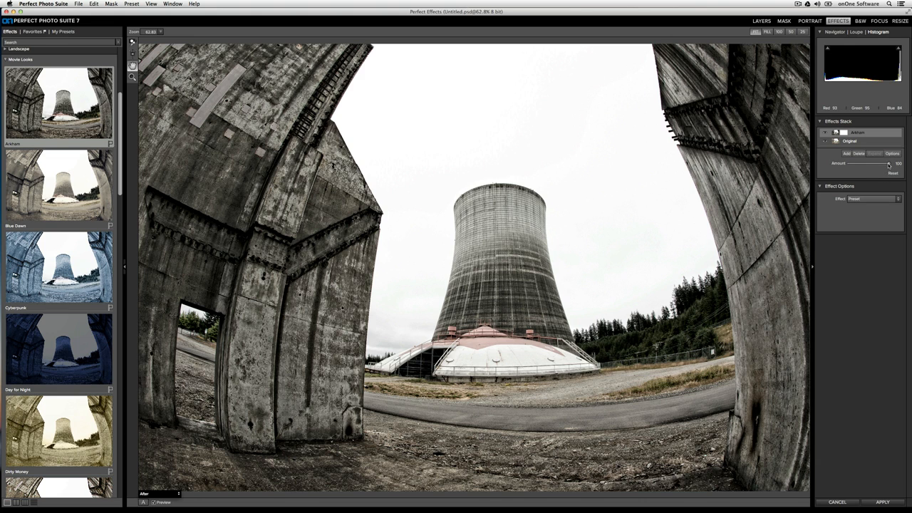
- Dial the Arkham effect's Amount down and settle it at 57
{"action": "left_click_drag", "start_coordinate": [889, 166], "coordinate": [845, 165]}
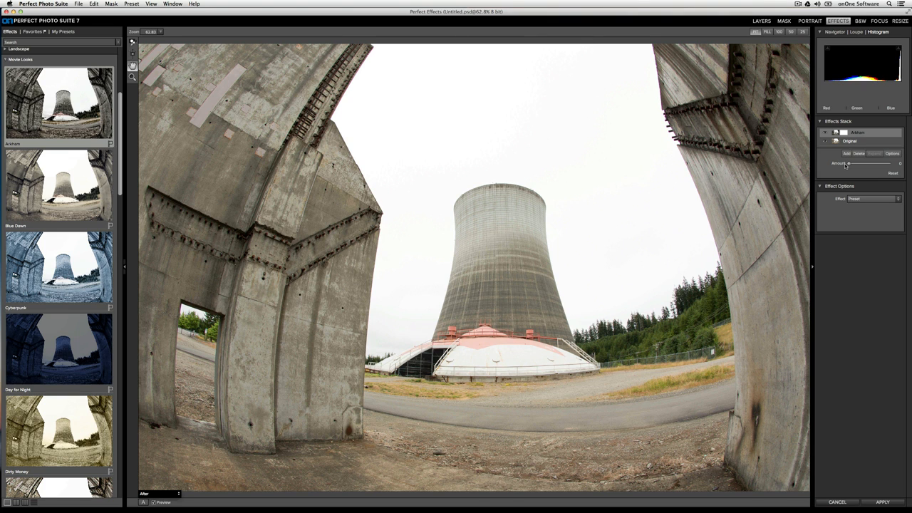
{"action": "left_click_drag", "start_coordinate": [846, 165], "coordinate": [866, 166]}
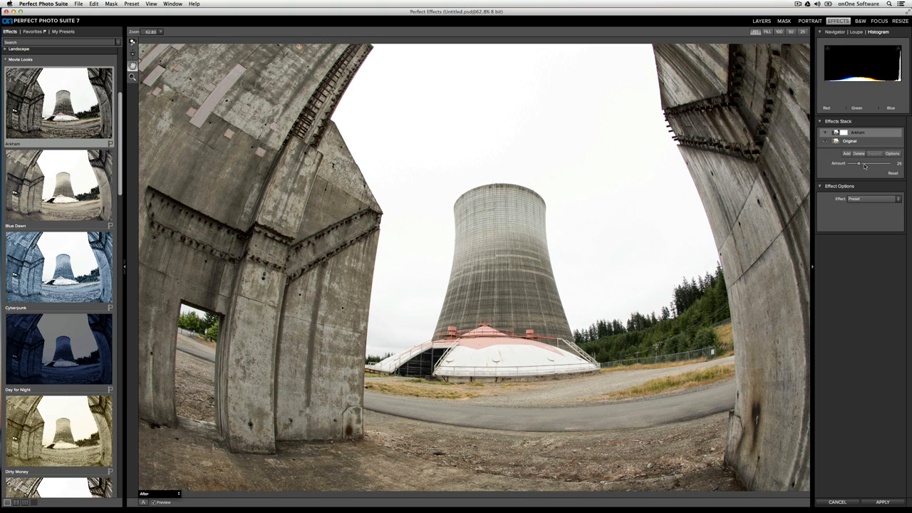
{"action": "left_click_drag", "start_coordinate": [866, 165], "coordinate": [871, 165]}
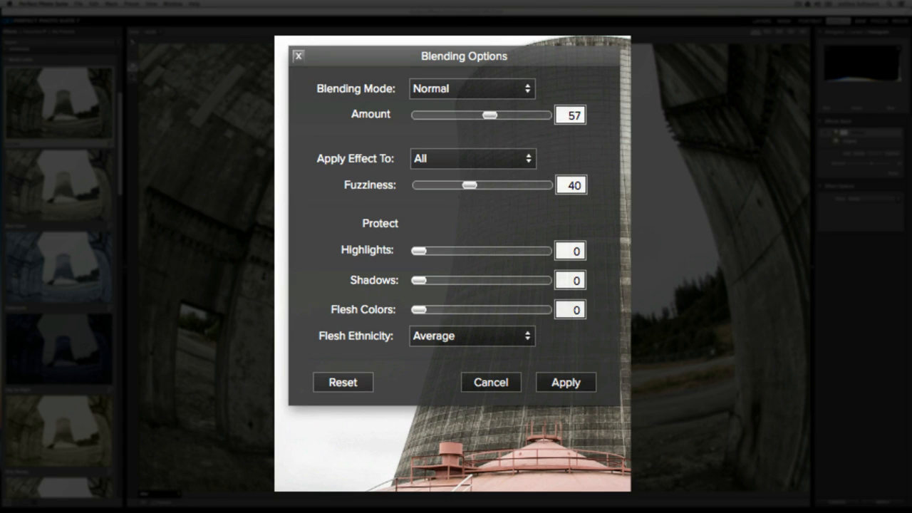
- Review Normal blend mode and All tones in Blending Options, then cancel without changes
{"action": "left_click", "coordinate": [519, 90]}
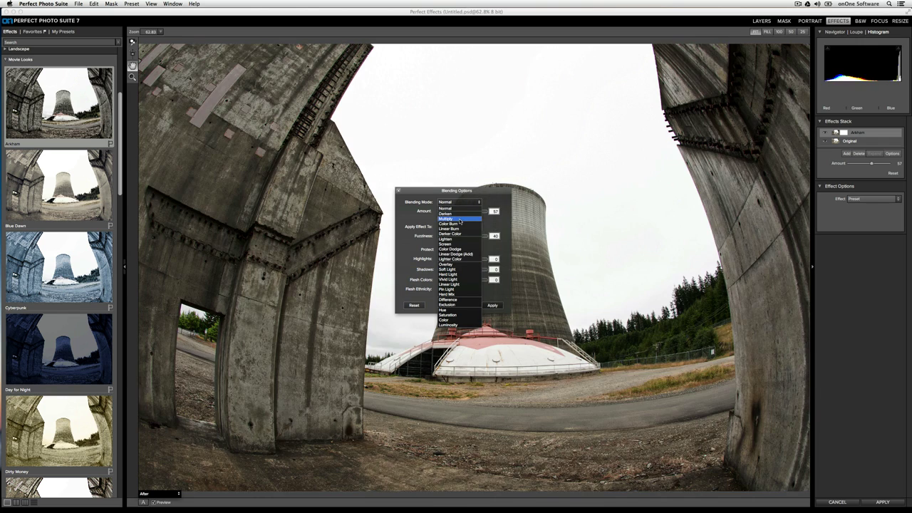
{"action": "left_click", "coordinate": [503, 196]}
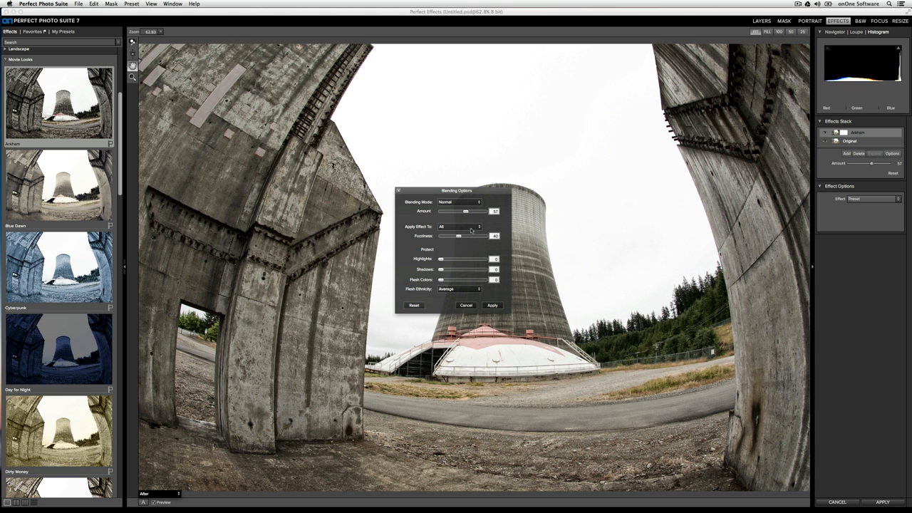
{"action": "left_click", "coordinate": [477, 227]}
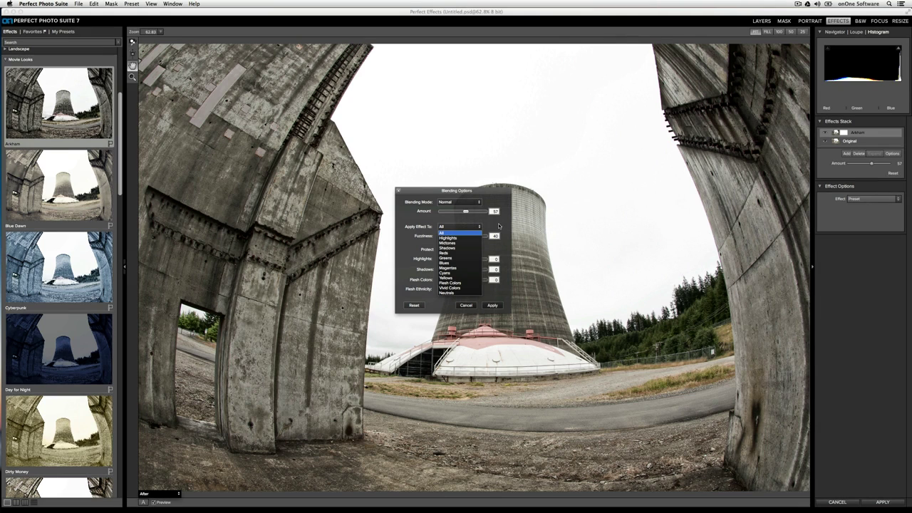
{"action": "left_click", "coordinate": [499, 226]}
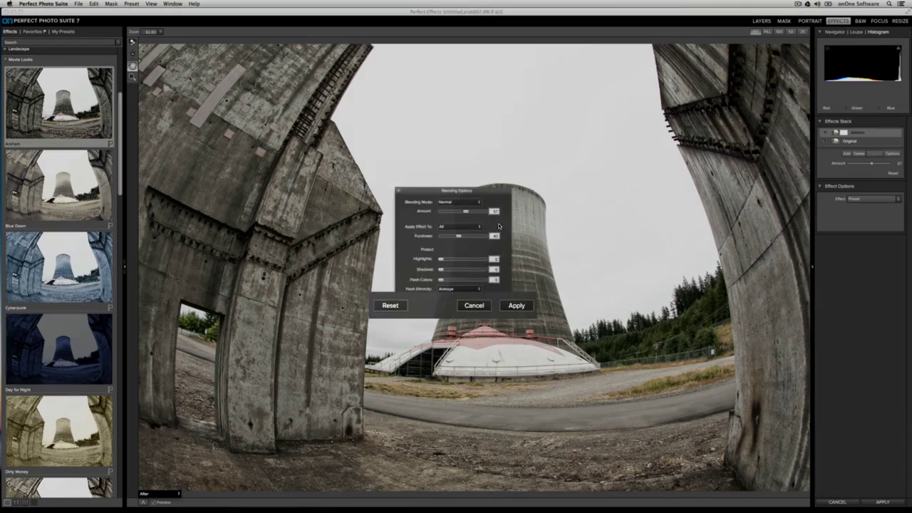
{"action": "left_click", "coordinate": [470, 306]}
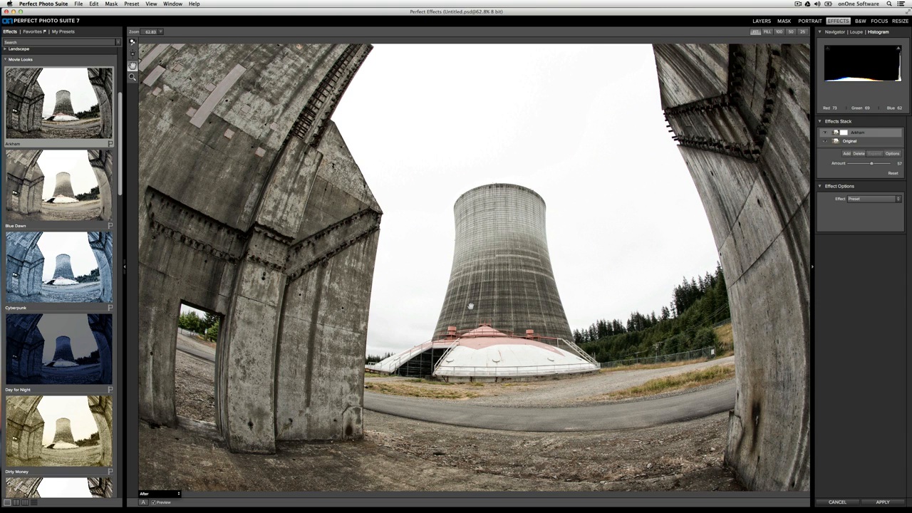
- Select the Masking Brush and enable Perfect Brush edge detection
{"action": "left_click", "coordinate": [132, 42]}
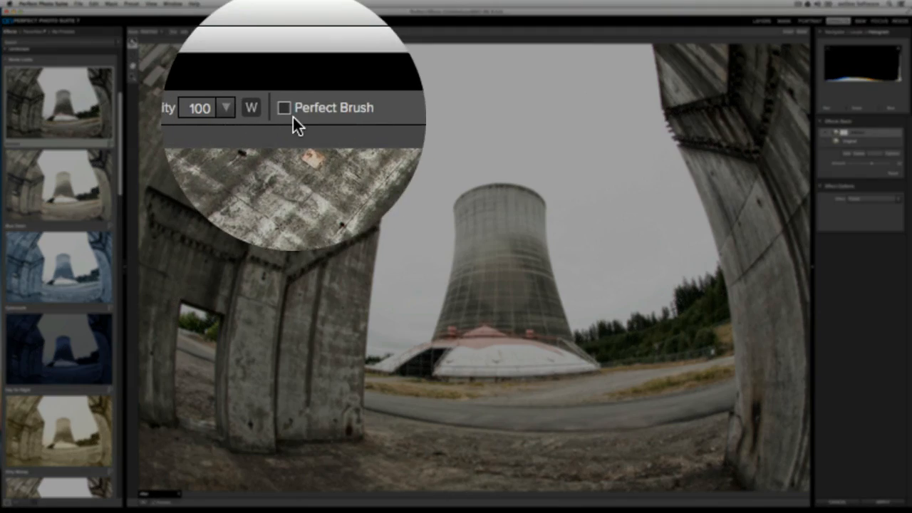
{"action": "left_click", "coordinate": [291, 31]}
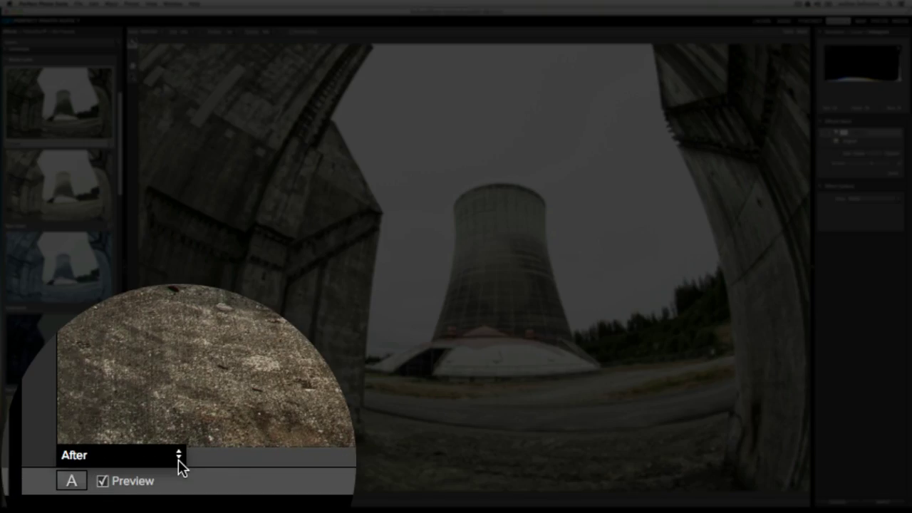
- Preview the mask as Mask-Red, Mask-White, Mask-Dark and Mask-Grayscale, ending on Mask-Red
{"action": "left_click", "coordinate": [178, 463]}
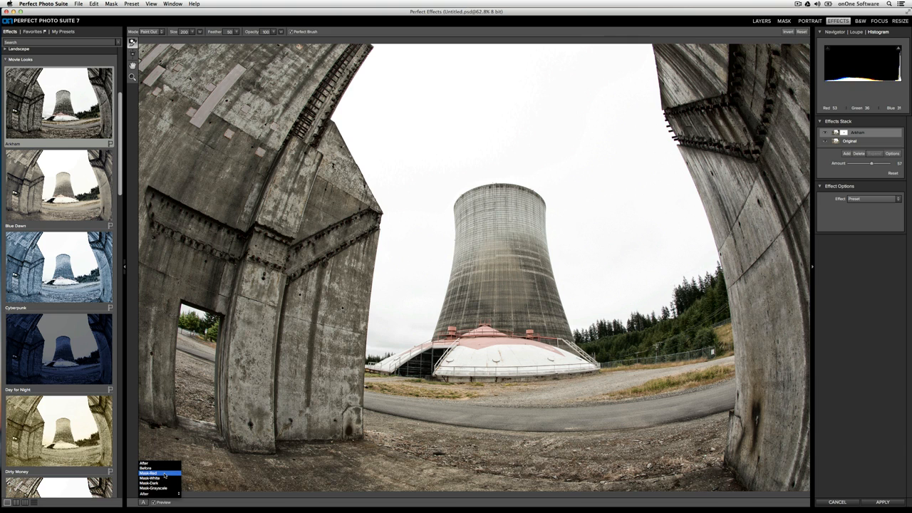
{"action": "left_click", "coordinate": [165, 475]}
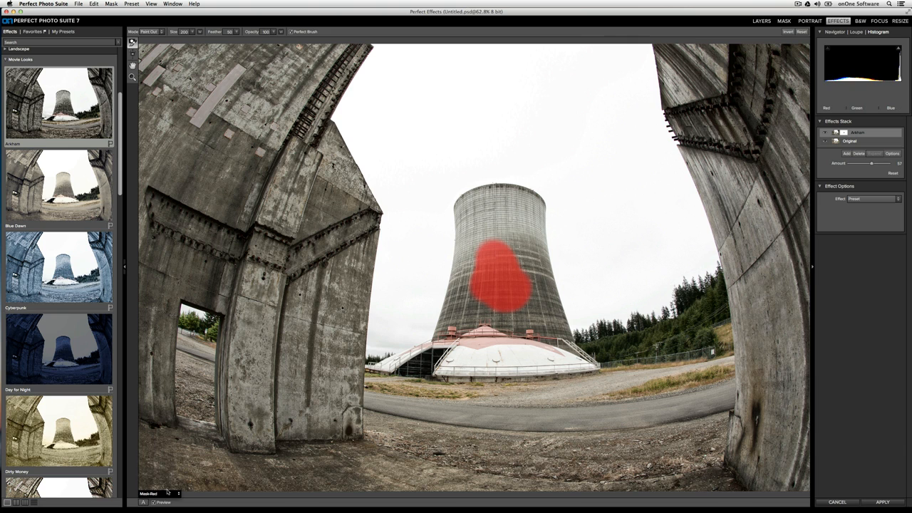
{"action": "left_click", "coordinate": [168, 493]}
{"action": "left_click", "coordinate": [161, 478]}
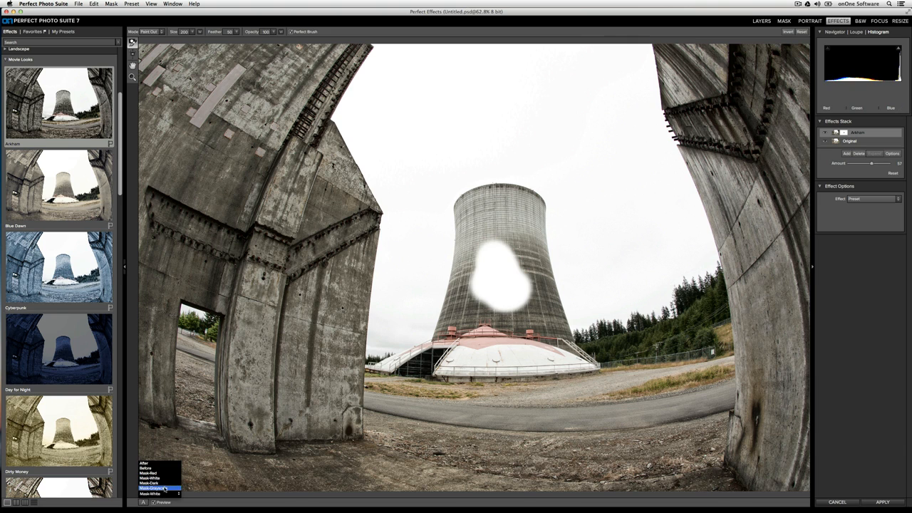
{"action": "left_click", "coordinate": [161, 483]}
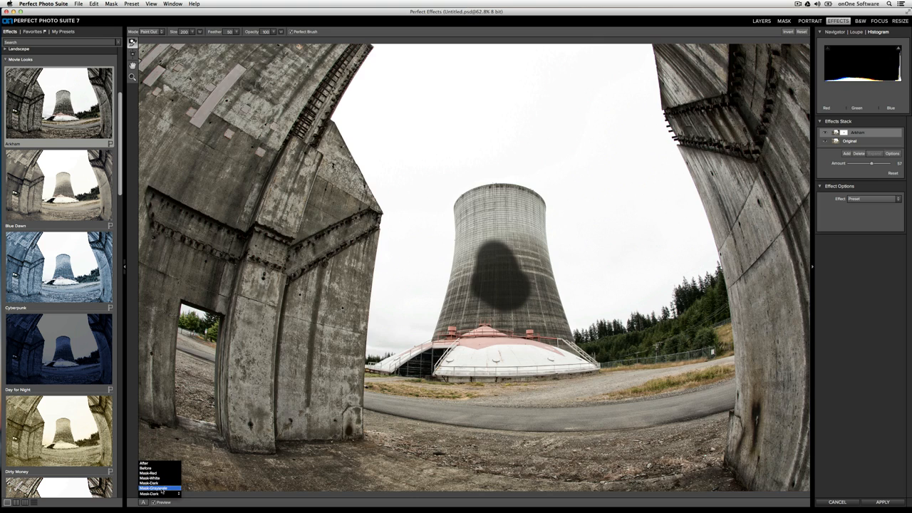
{"action": "left_click", "coordinate": [163, 491]}
{"action": "left_click", "coordinate": [164, 493]}
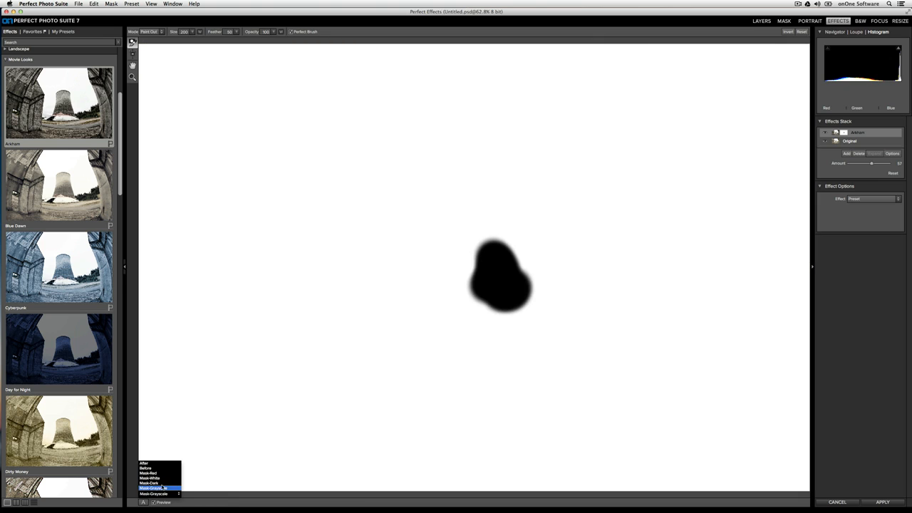
{"action": "left_click", "coordinate": [163, 475]}
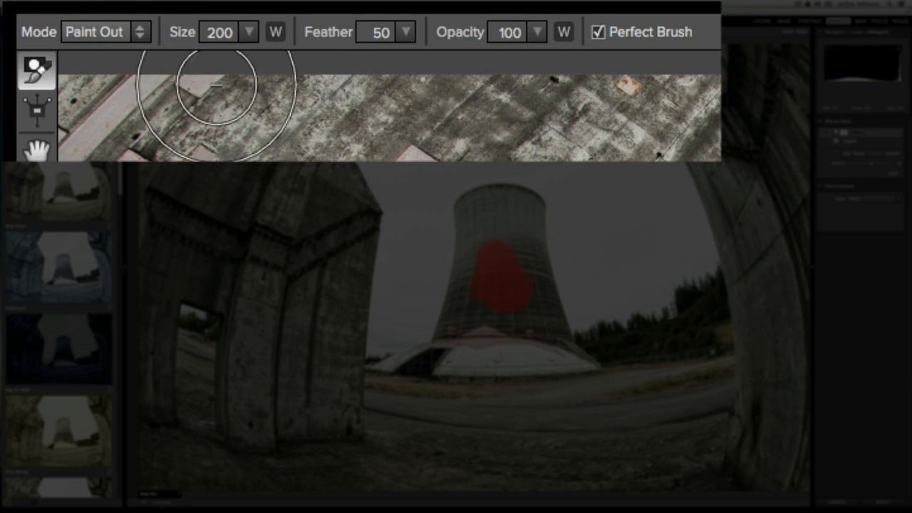
- Keep the brush in Paint Out mode and review its size 200 setting
{"action": "left_click", "coordinate": [141, 36]}
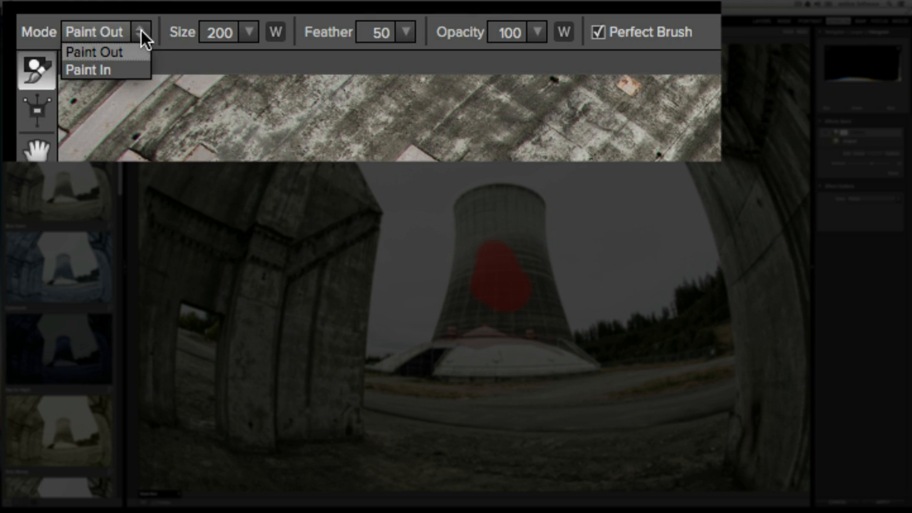
{"action": "left_click", "coordinate": [140, 37]}
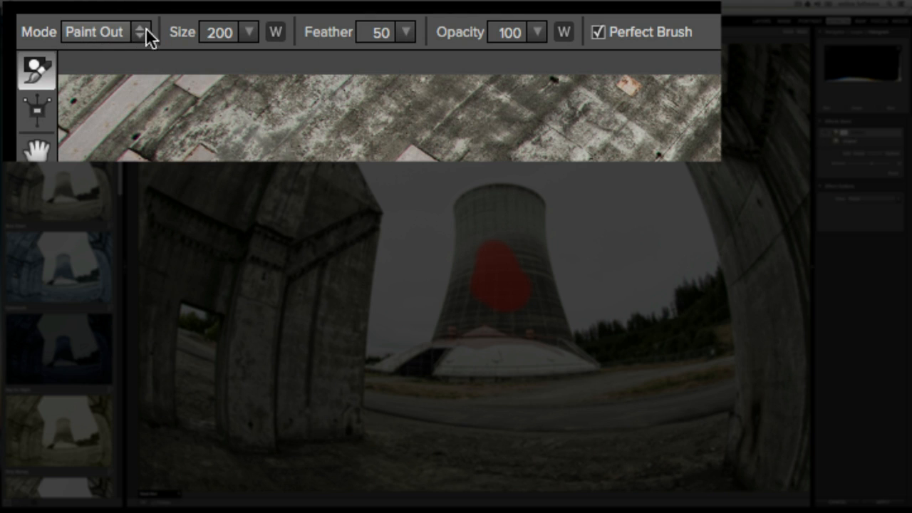
{"action": "left_click", "coordinate": [229, 36]}
{"action": "left_click_drag", "start_coordinate": [229, 39], "coordinate": [212, 34]}
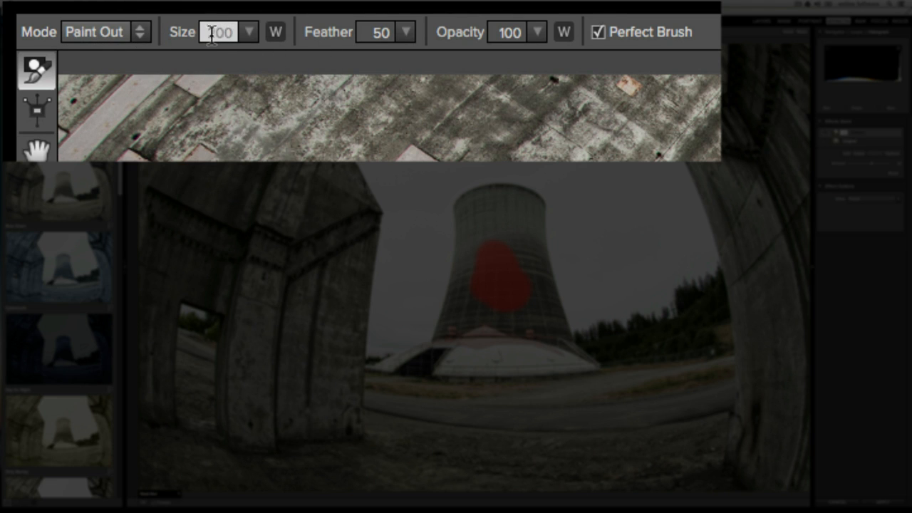
{"action": "left_click", "coordinate": [248, 36]}
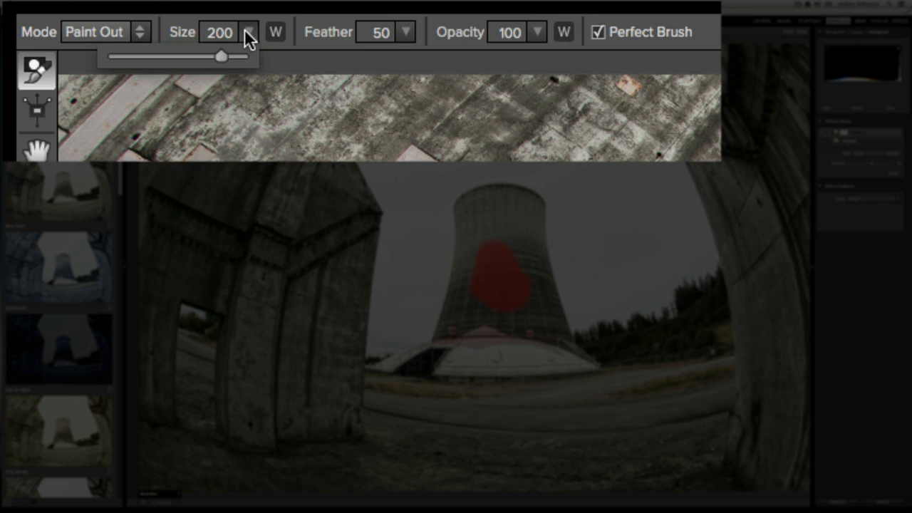
{"action": "left_click", "coordinate": [249, 36]}
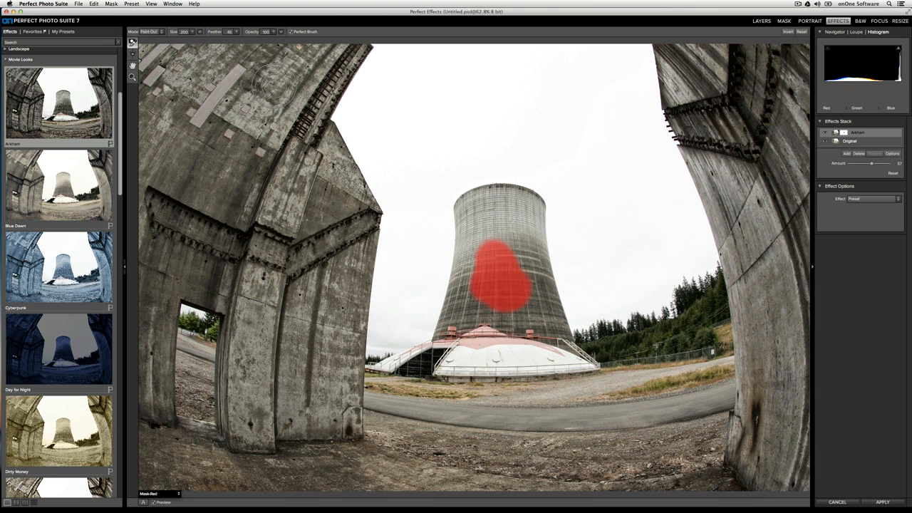
- Shrink the Masking Brush to 150 with less feather and paint the effect off the whole tower
{"action": "key", "text": "bracketleft"}
{"action": "key", "text": "bracketleft"}
{"action": "key", "text": "shift+bracketleft"}
{"action": "key", "text": "shift+bracketleft"}
{"action": "mouse_move", "coordinate": [531, 260]}
{"action": "left_mouse_down"}
{"action": "mouse_move", "coordinate": [533, 233]}
{"action": "mouse_move", "coordinate": [556, 316]}
{"action": "mouse_move", "coordinate": [527, 214]}
{"action": "mouse_move", "coordinate": [513, 199]}
{"action": "mouse_move", "coordinate": [492, 214]}
{"action": "mouse_move", "coordinate": [468, 287]}
{"action": "mouse_move", "coordinate": [466, 213]}
{"action": "mouse_move", "coordinate": [528, 189]}
{"action": "mouse_move", "coordinate": [491, 186]}
{"action": "mouse_move", "coordinate": [509, 198]}
{"action": "mouse_move", "coordinate": [470, 200]}
{"action": "mouse_move", "coordinate": [449, 285]}
{"action": "mouse_move", "coordinate": [556, 328]}
{"action": "mouse_move", "coordinate": [477, 321]}
{"action": "mouse_move", "coordinate": [435, 333]}
{"action": "left_mouse_up"}
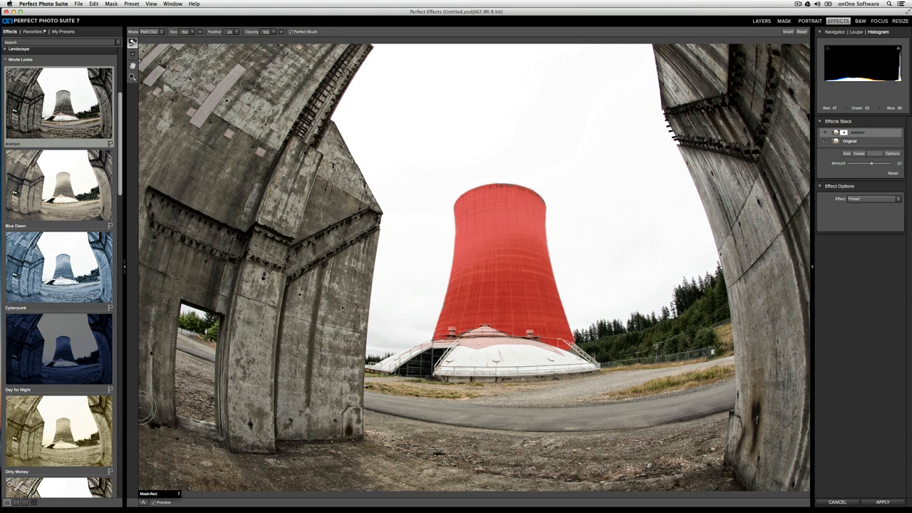
- Return the preview to After and apply the Cyberpunk Movie Look on a new layer above Arkham
{"action": "left_click", "coordinate": [178, 494]}
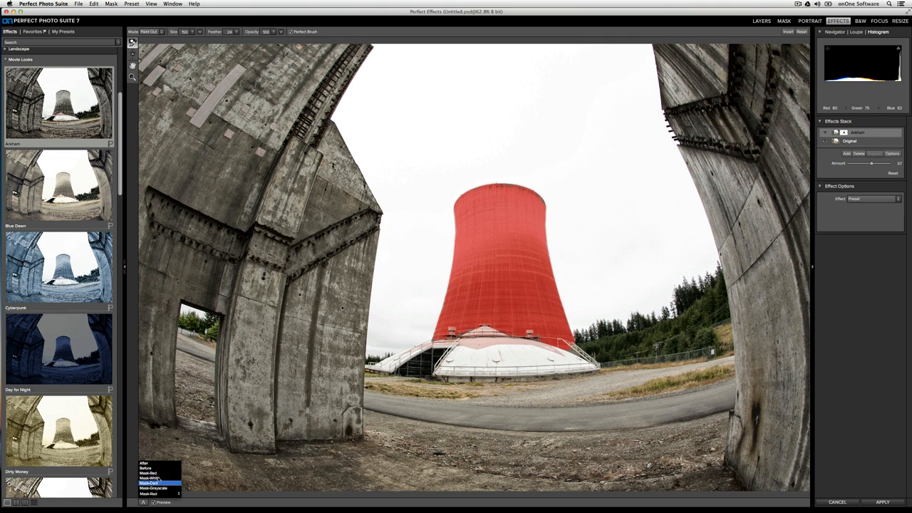
{"action": "left_click", "coordinate": [149, 464]}
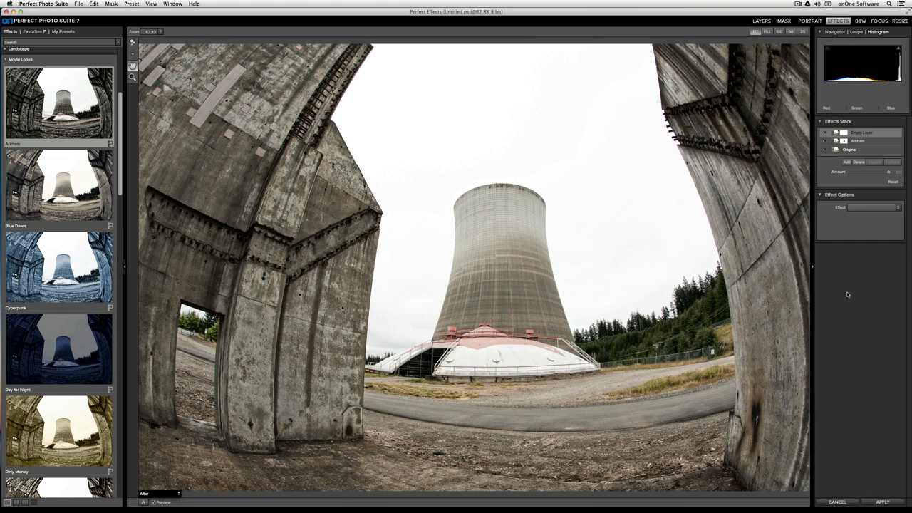
{"action": "left_click", "coordinate": [47, 269]}
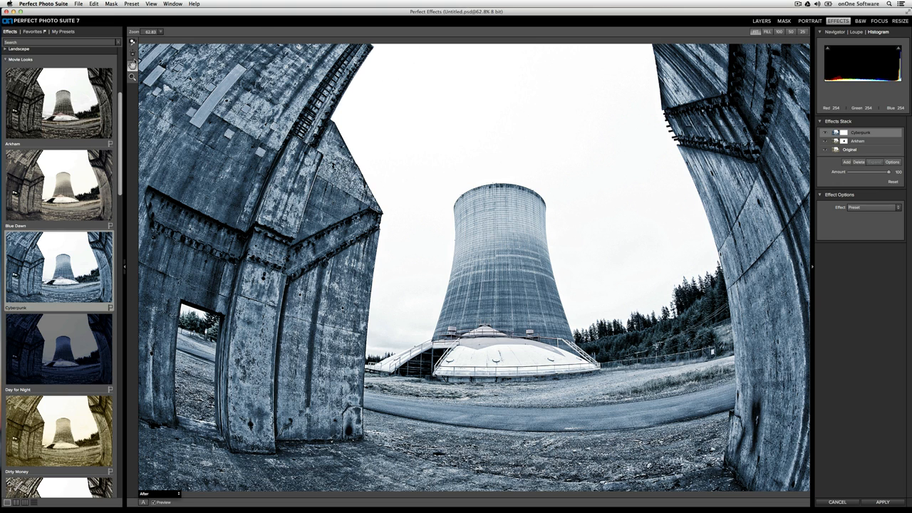
- Place a Masking Bug gradient on the cooling tower and rotate it to -90° vertical
{"action": "left_click", "coordinate": [132, 53]}
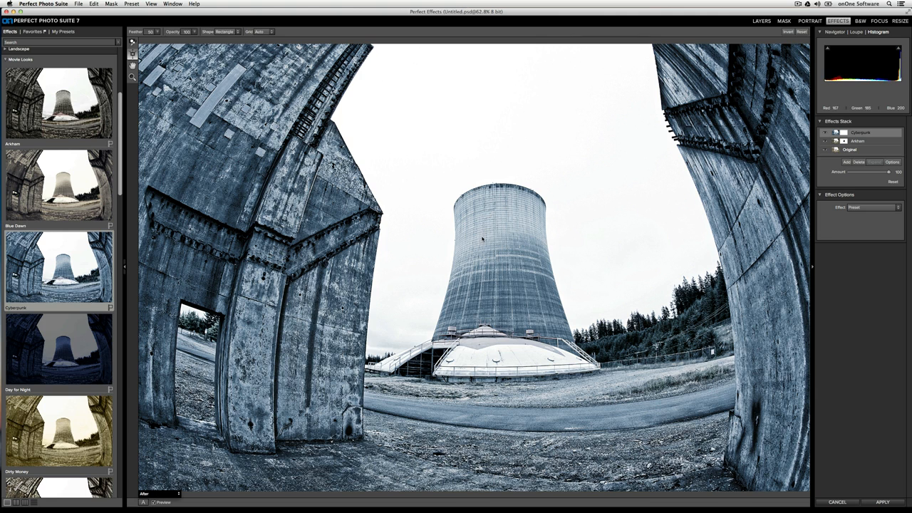
{"action": "left_click", "coordinate": [482, 240]}
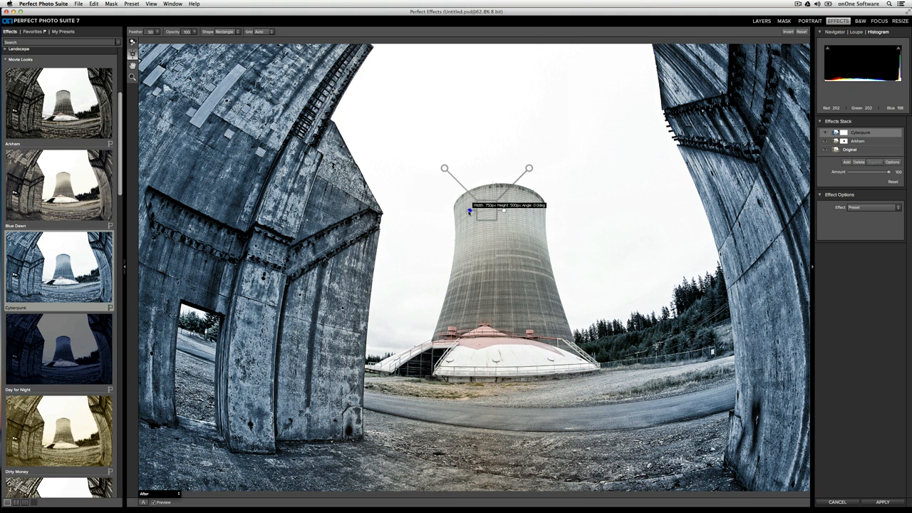
{"action": "mouse_move", "coordinate": [504, 211]}
{"action": "left_mouse_down"}
{"action": "mouse_move", "coordinate": [512, 213]}
{"action": "mouse_move", "coordinate": [495, 207]}
{"action": "mouse_move", "coordinate": [488, 226]}
{"action": "left_mouse_up"}
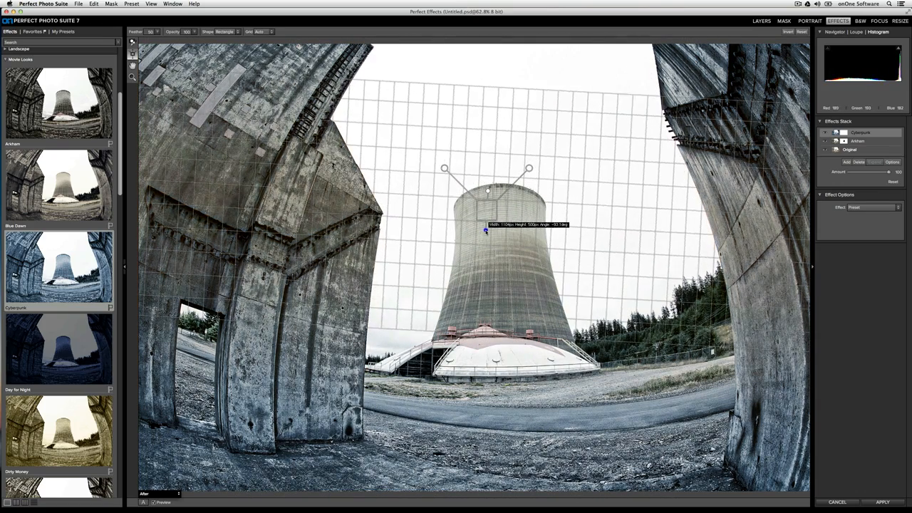
{"action": "left_click_drag", "start_coordinate": [484, 228], "coordinate": [487, 229]}
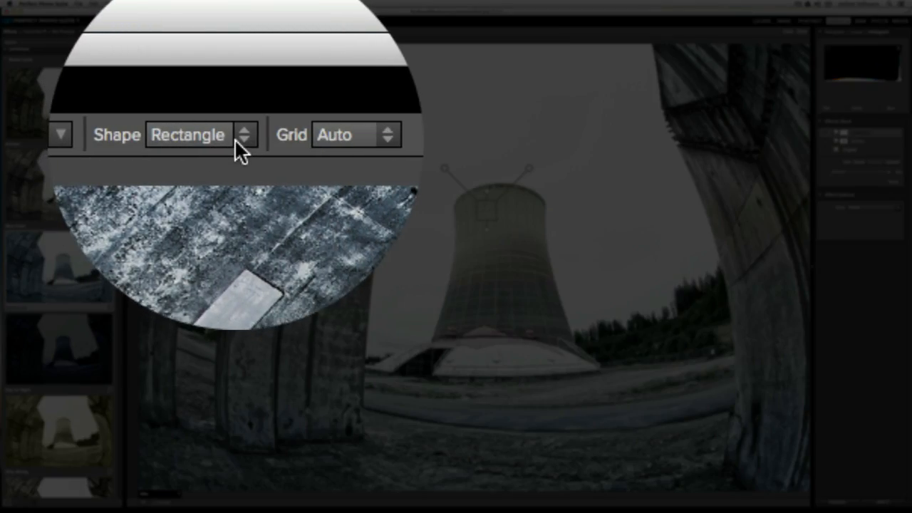
- Make the mask shape Round and move it down to the middle of the tower
{"action": "left_click", "coordinate": [236, 140]}
{"action": "left_click", "coordinate": [234, 180]}
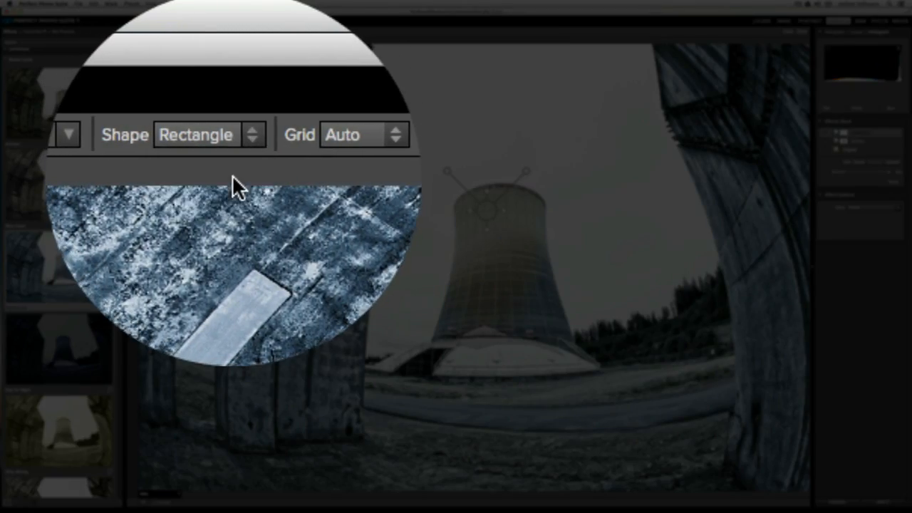
{"action": "left_click_drag", "start_coordinate": [481, 212], "coordinate": [506, 304]}
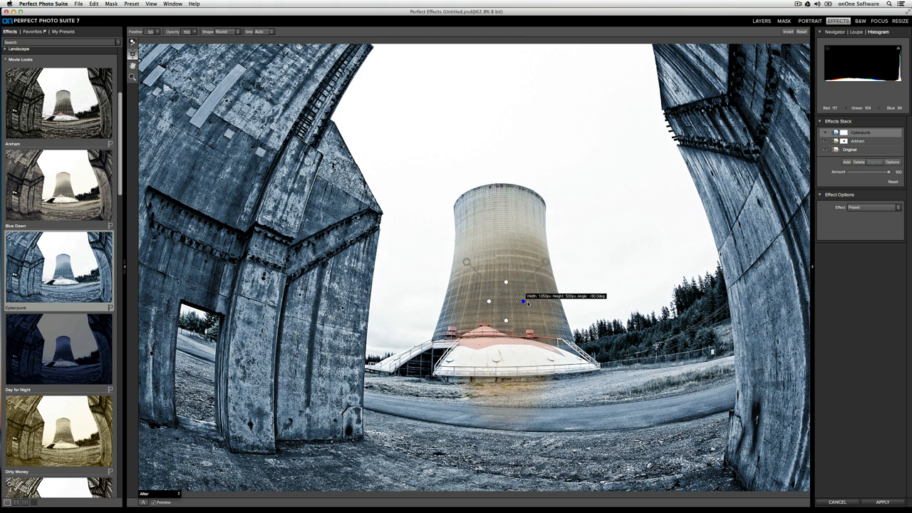
- Resize the mask bug ellipse over the tower and add an Empty Layer above Cyberpunk
{"action": "mouse_move", "coordinate": [525, 299]}
{"action": "left_mouse_down"}
{"action": "mouse_move", "coordinate": [503, 282]}
{"action": "mouse_move", "coordinate": [497, 236]}
{"action": "left_mouse_up"}
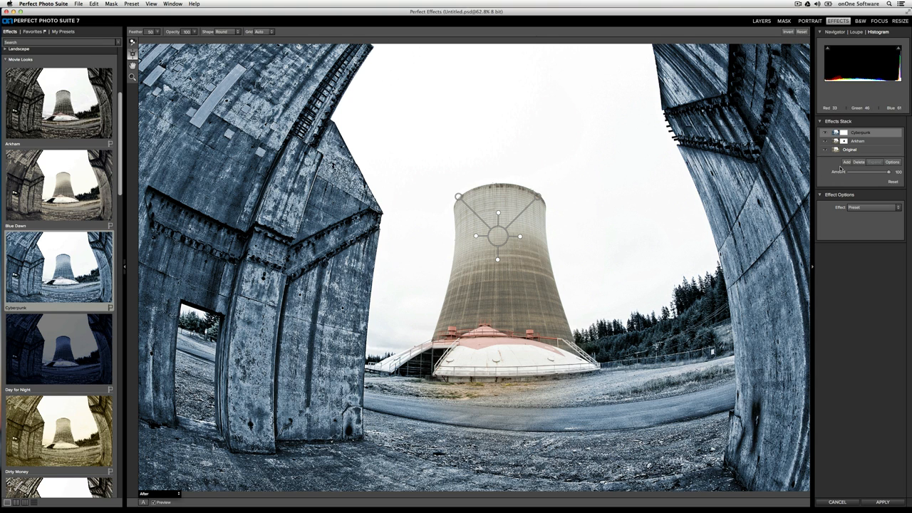
{"action": "left_click", "coordinate": [846, 163]}
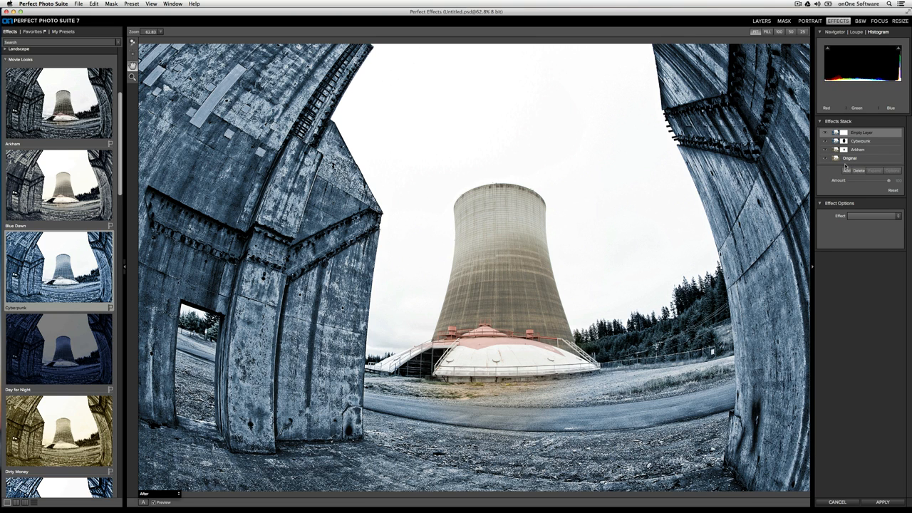
- Start Save Preset for the current look and choose Add New Category for it
{"action": "left_click", "coordinate": [132, 3]}
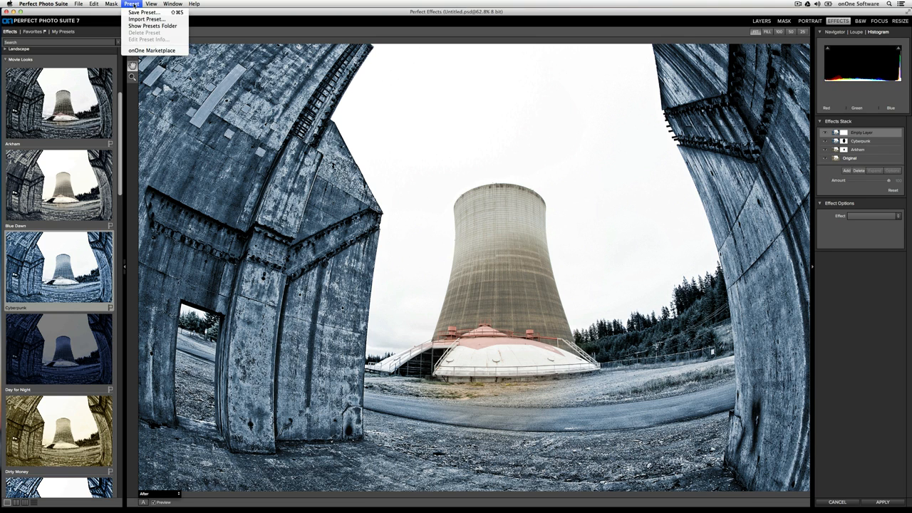
{"action": "left_click", "coordinate": [132, 13]}
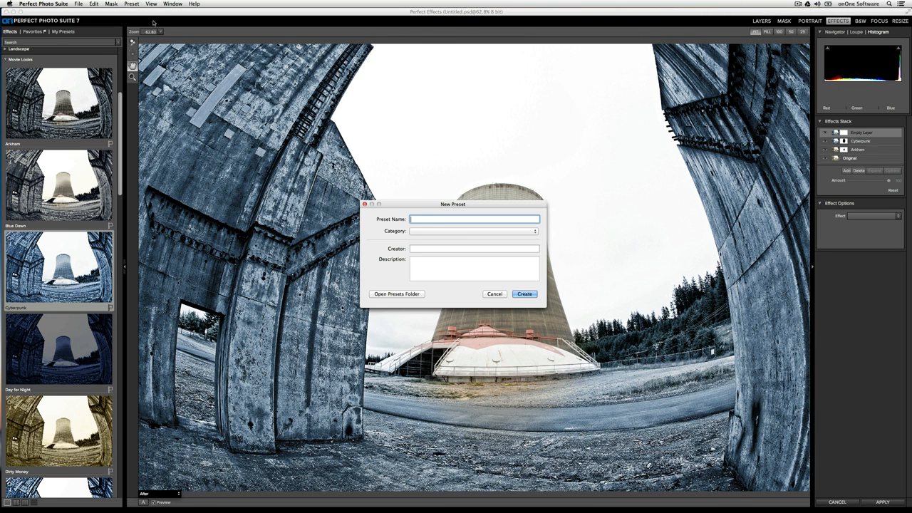
{"action": "type", "text": "Nuc"}
{"action": "type", "text": "lear Tower"}
{"action": "left_click", "coordinate": [429, 231]}
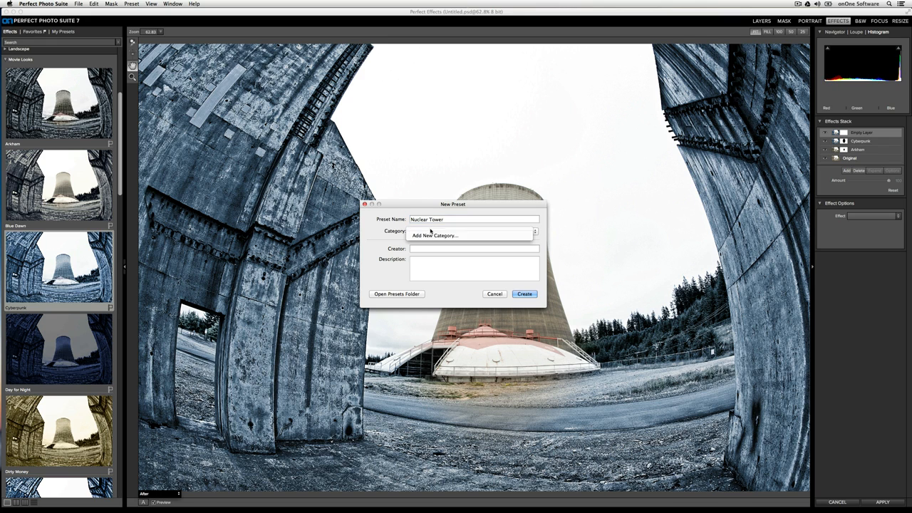
{"action": "left_click", "coordinate": [448, 238]}
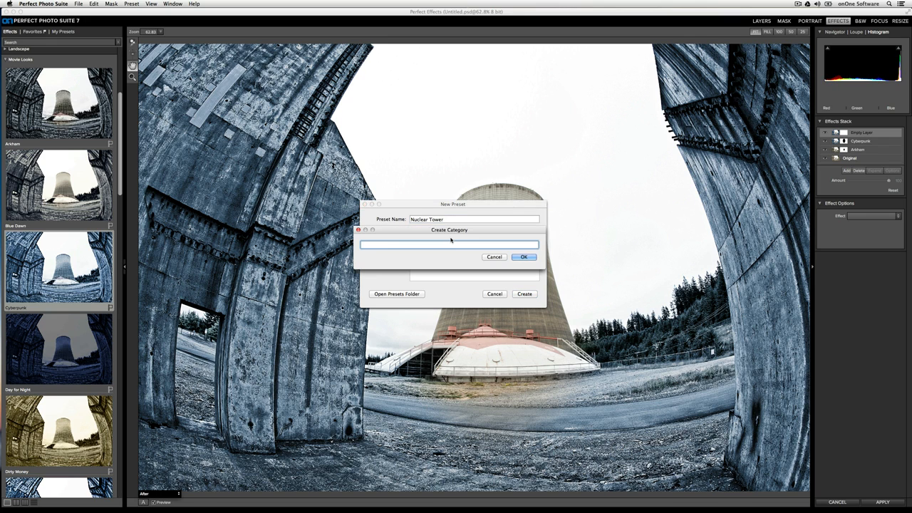
{"action": "type", "text": "UrbEx G"}
{"action": "type", "text": "runge Presets"}
- Confirm the UrbEx Grunge Presets category, fill Creator and create the Nuclear Tower preset
{"action": "key", "text": "Return"}
{"action": "key", "text": "Tab"}
{"action": "type", "text": "Bria"}
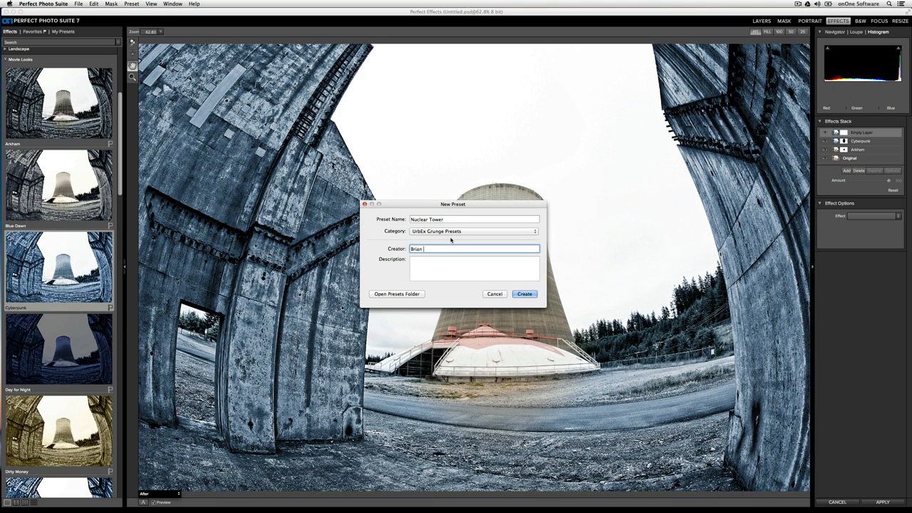
{"action": "type", "text": "n Matiash"}
{"action": "left_click", "coordinate": [524, 293]}
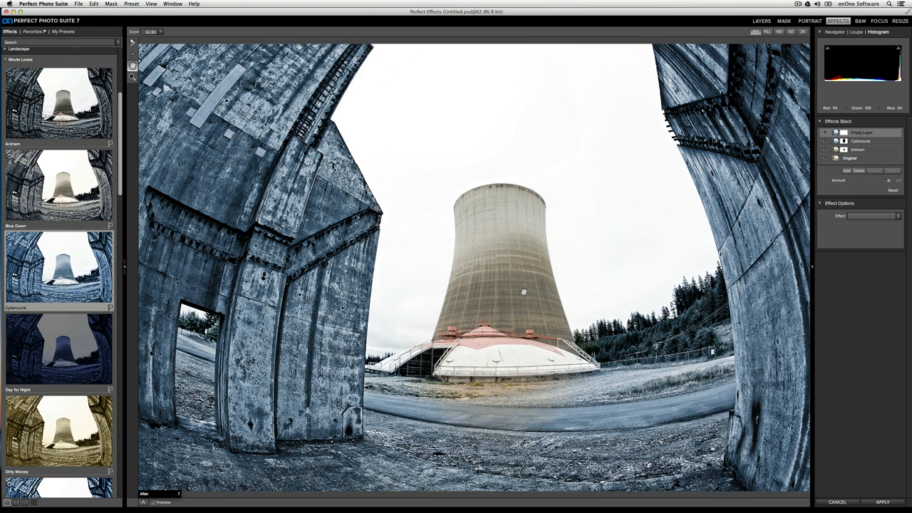
- Flag Nuclear Tower under My Presets > UrbEx Grunge Presets as a favourite and show Favorites
{"action": "left_click", "coordinate": [71, 33]}
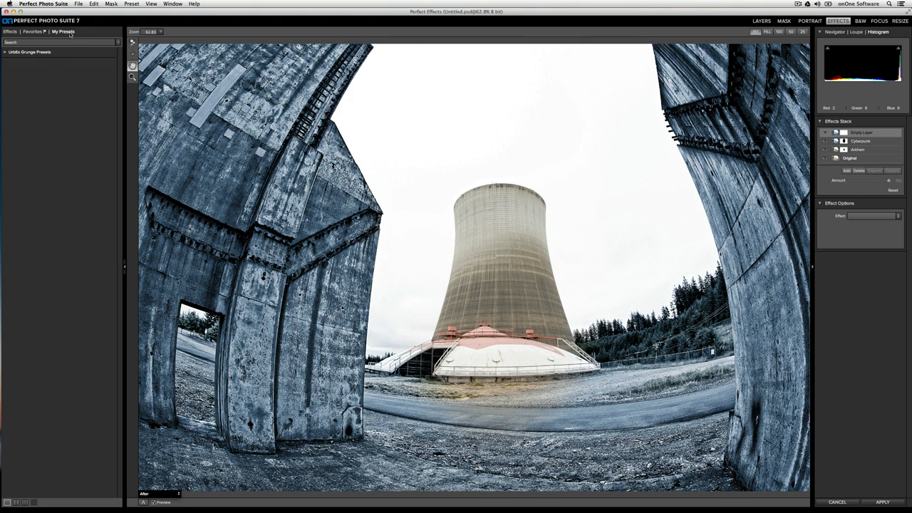
{"action": "left_click", "coordinate": [26, 53]}
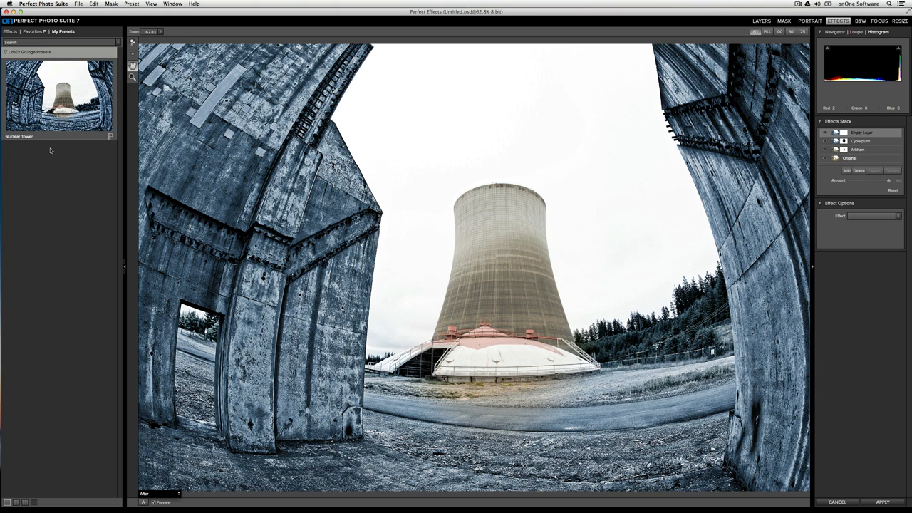
{"action": "left_click", "coordinate": [110, 137]}
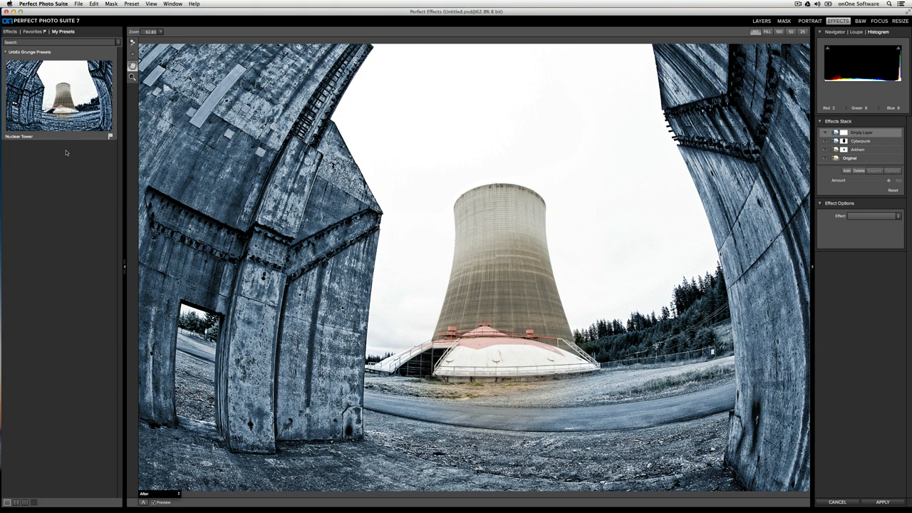
{"action": "left_click", "coordinate": [33, 32]}
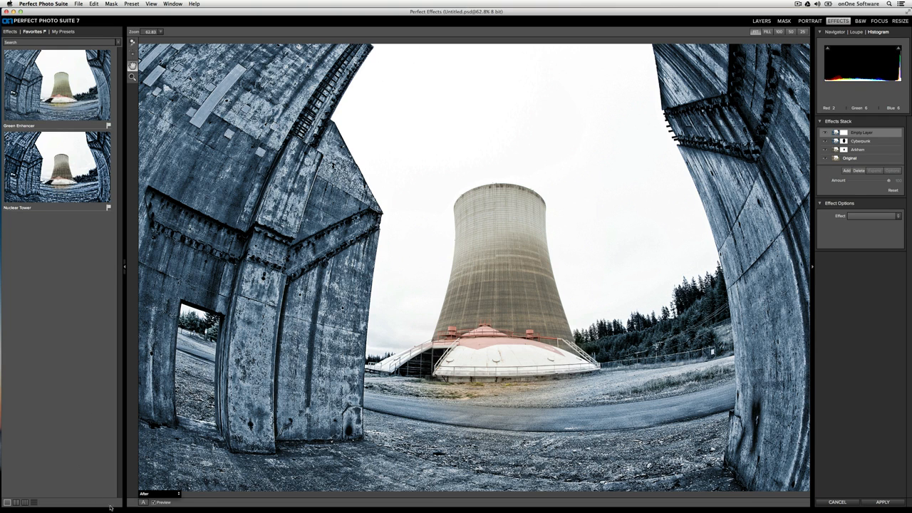
{"action": "left_click", "coordinate": [142, 503]}
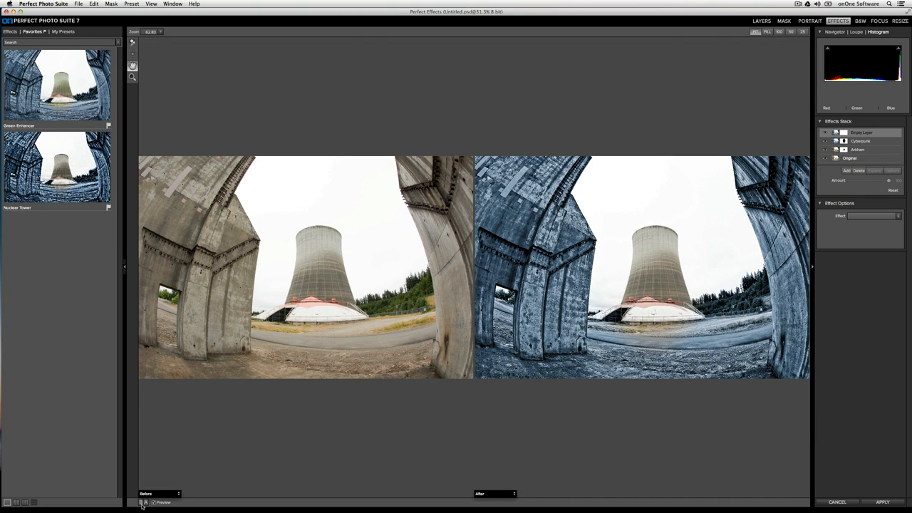
{"action": "left_click", "coordinate": [142, 503]}
{"action": "left_click", "coordinate": [143, 503]}
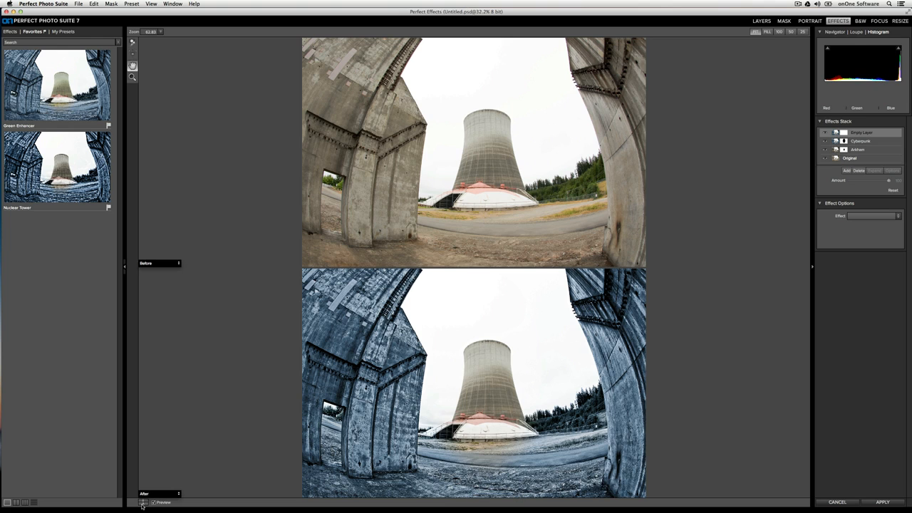
{"action": "left_click", "coordinate": [143, 503]}
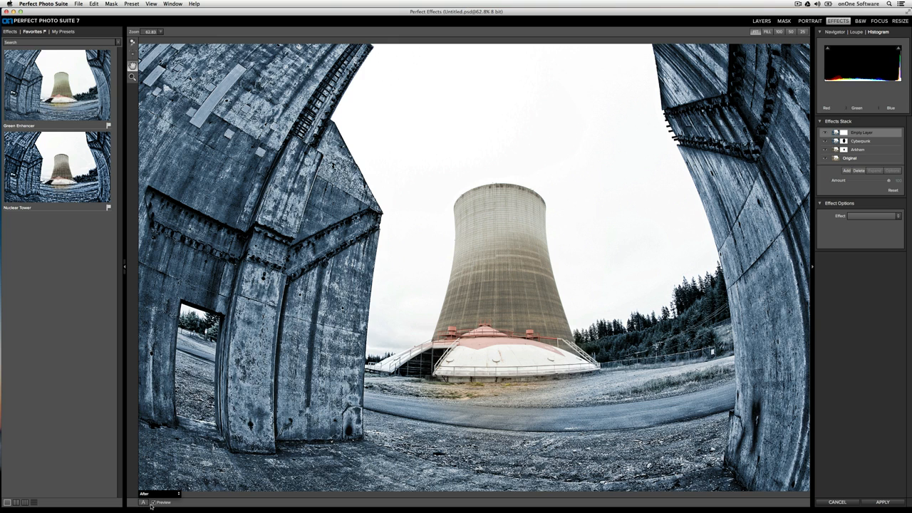
{"action": "left_click", "coordinate": [153, 502]}
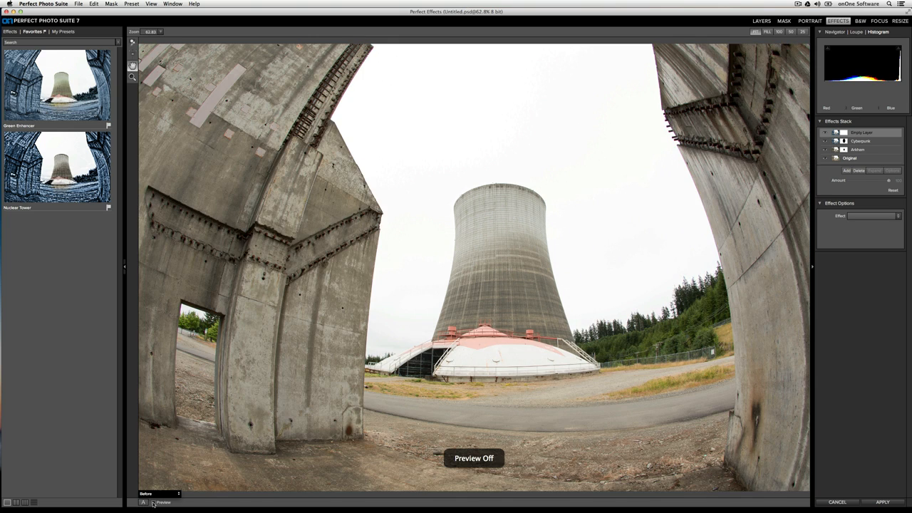
{"action": "left_click", "coordinate": [153, 503]}
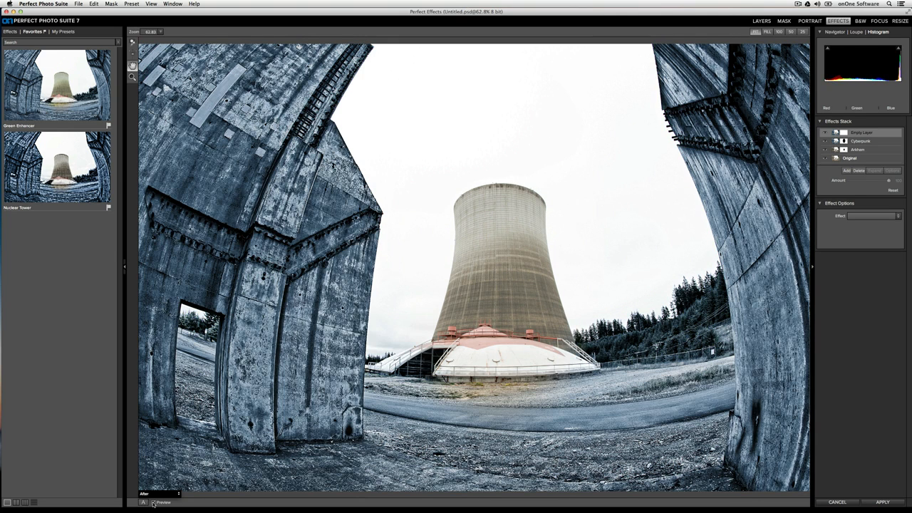